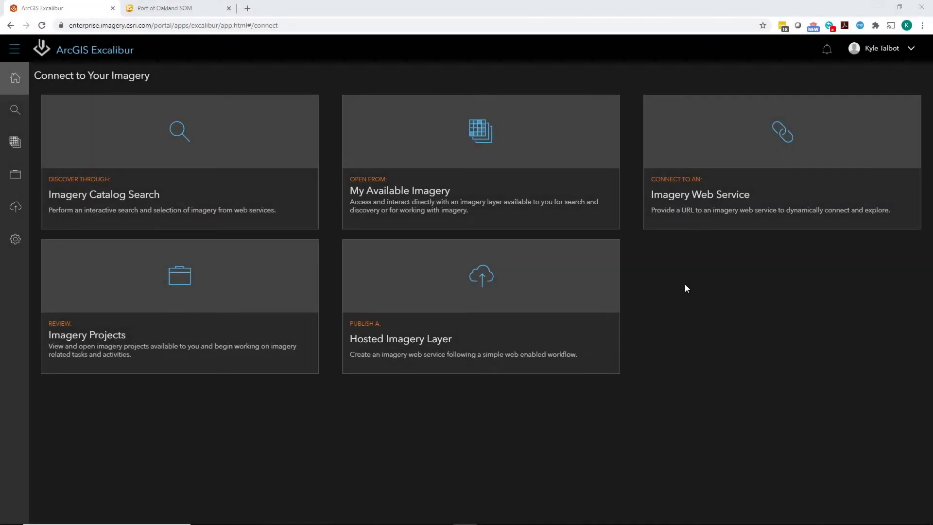
Open the Port of Oakland SOM project from Imagery Projects and glance at its Layers panel.
click(191, 299)
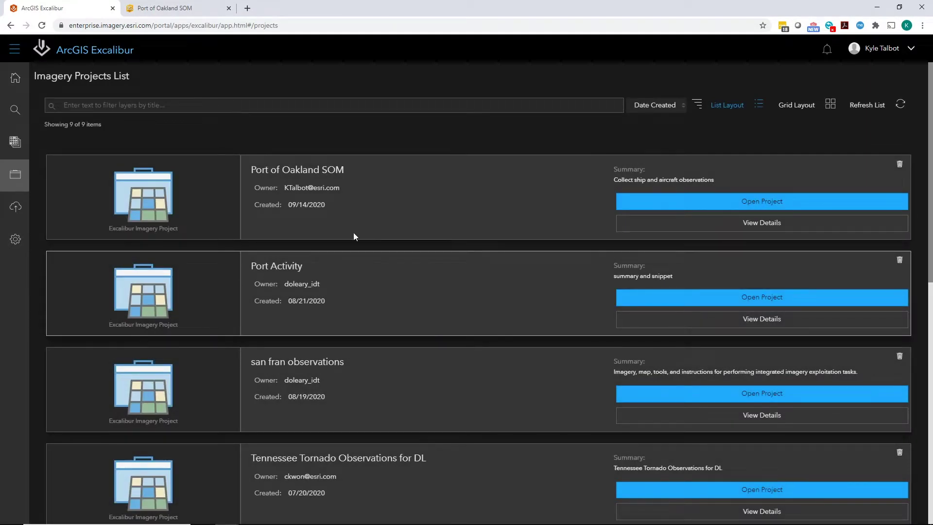
click(679, 201)
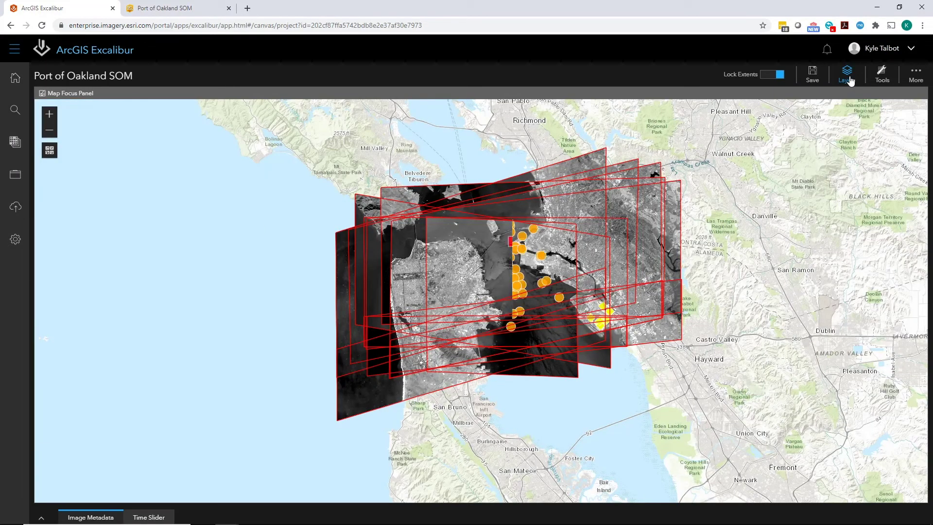
click(848, 75)
click(817, 137)
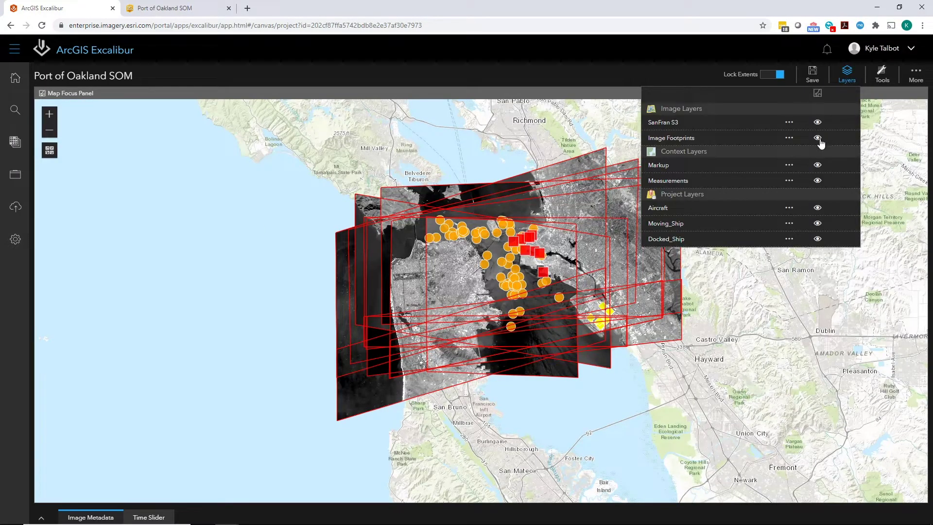
click(848, 76)
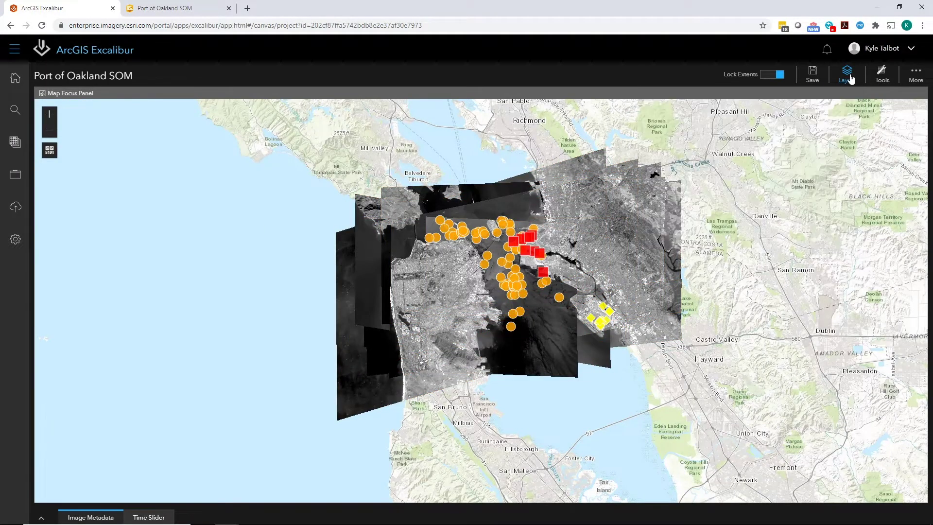
In the Time Slider, narrow the window to the first day and step through Sep 15–17 observations.
click(41, 518)
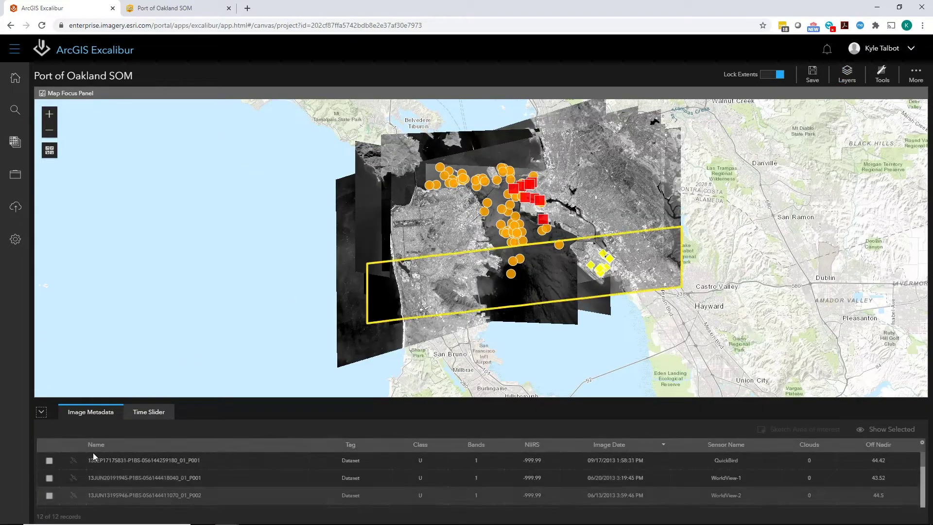
click(150, 412)
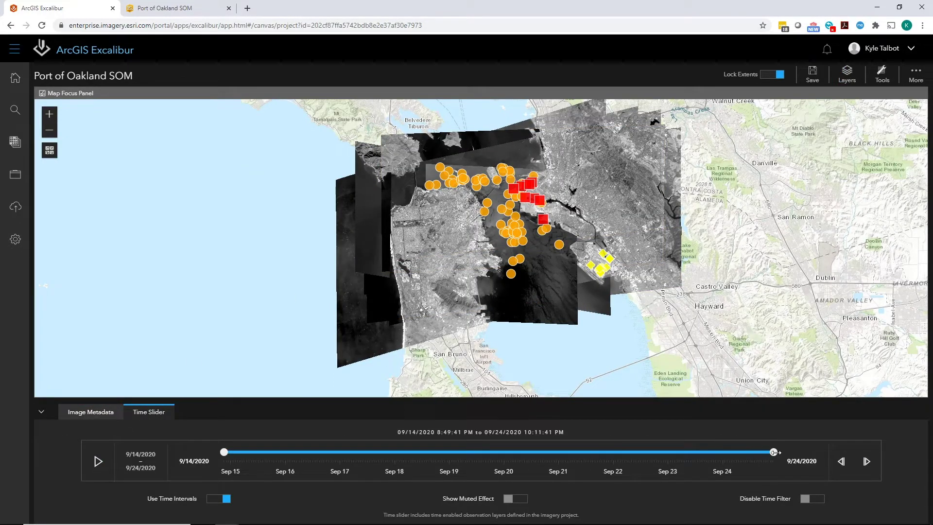
drag(775, 453, 251, 452)
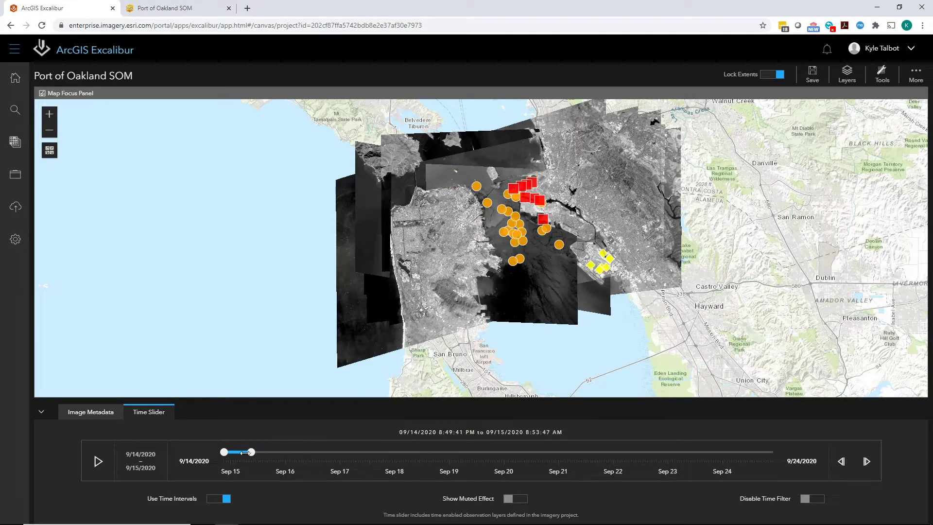
click(867, 460)
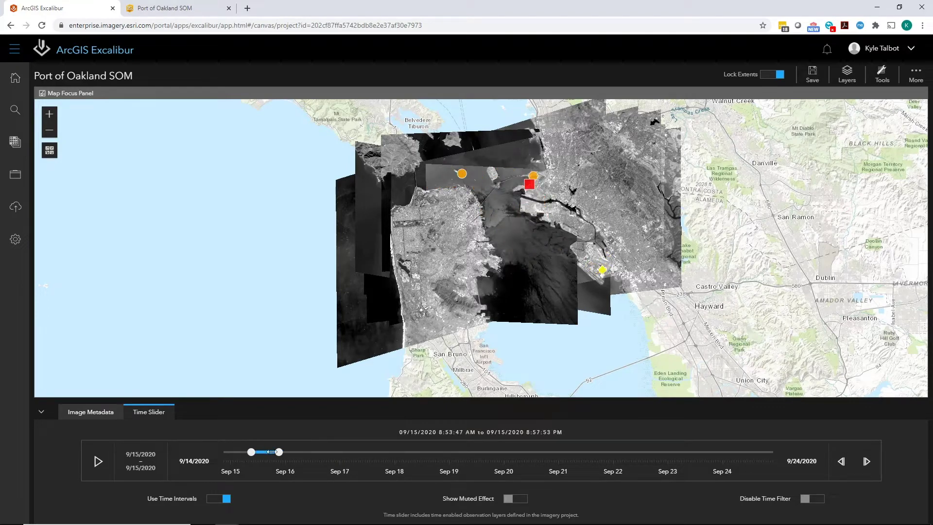
drag(274, 453, 284, 453)
click(866, 461)
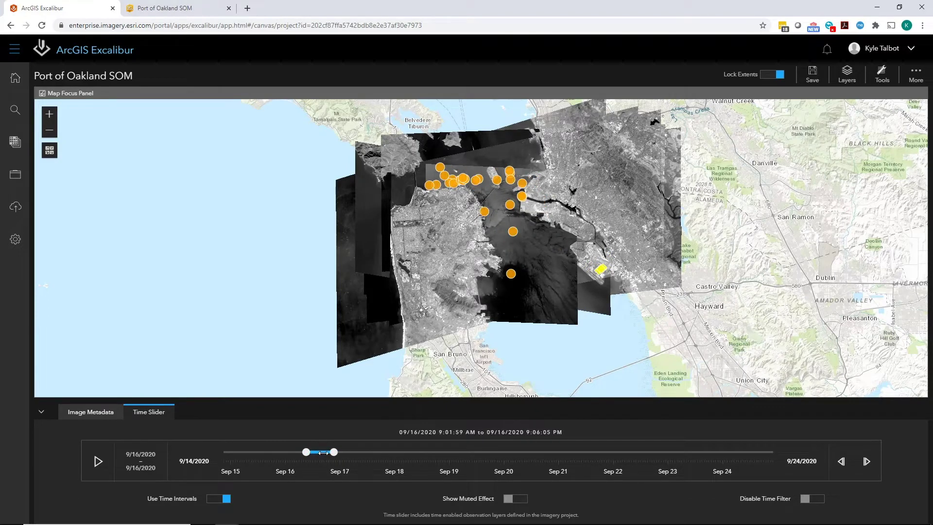
click(866, 461)
Widen the time window back to the full 9/15–9/24/2020 range.
drag(358, 455, 773, 453)
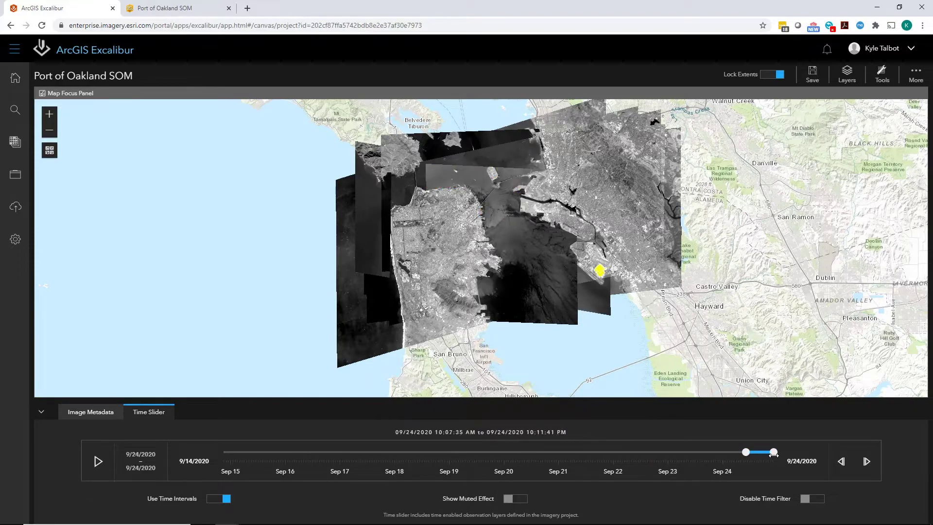
drag(746, 453, 223, 453)
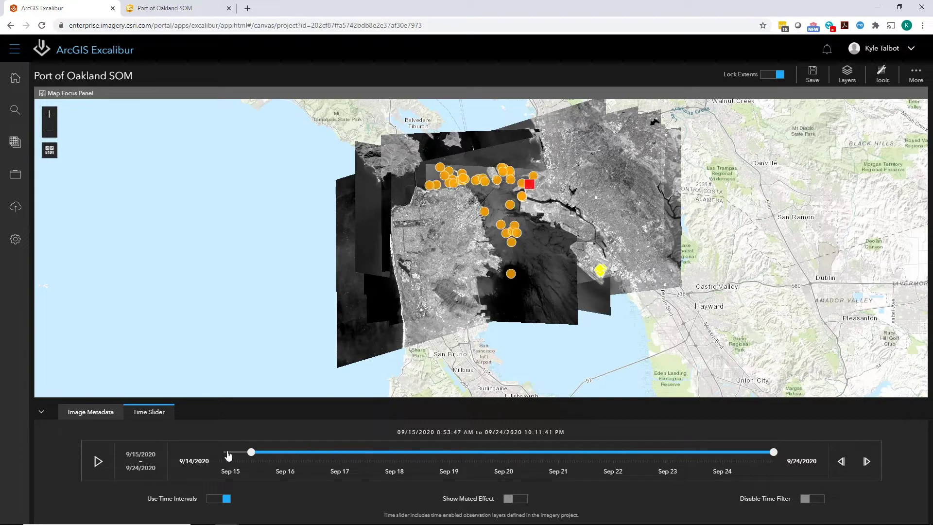
Show only the 09/17/2013 QuickBird image and review a cargo ship observation's popup attributes.
click(91, 412)
mouse_move(143, 461)
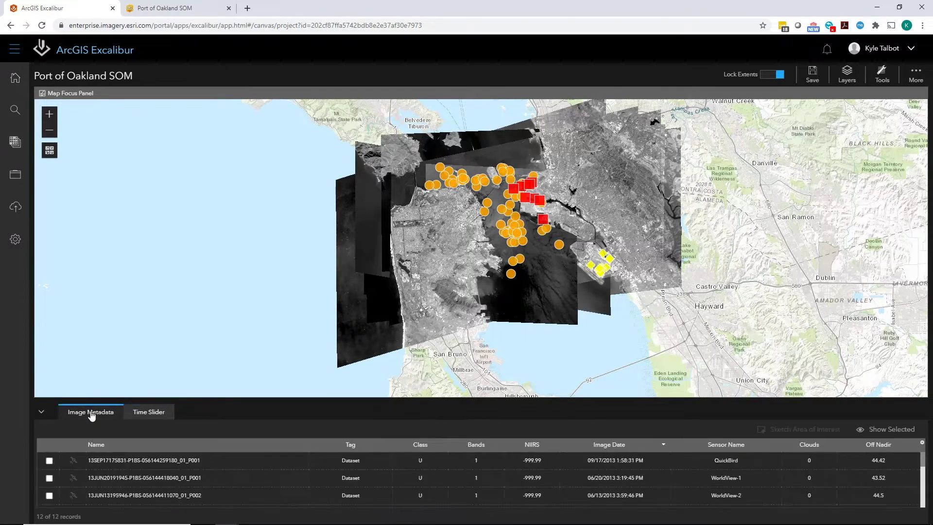
click(49, 461)
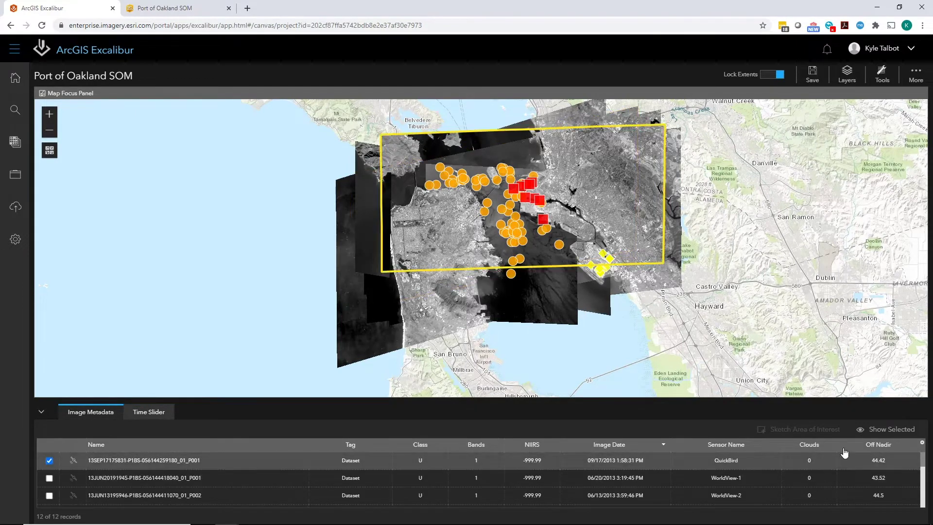
click(886, 430)
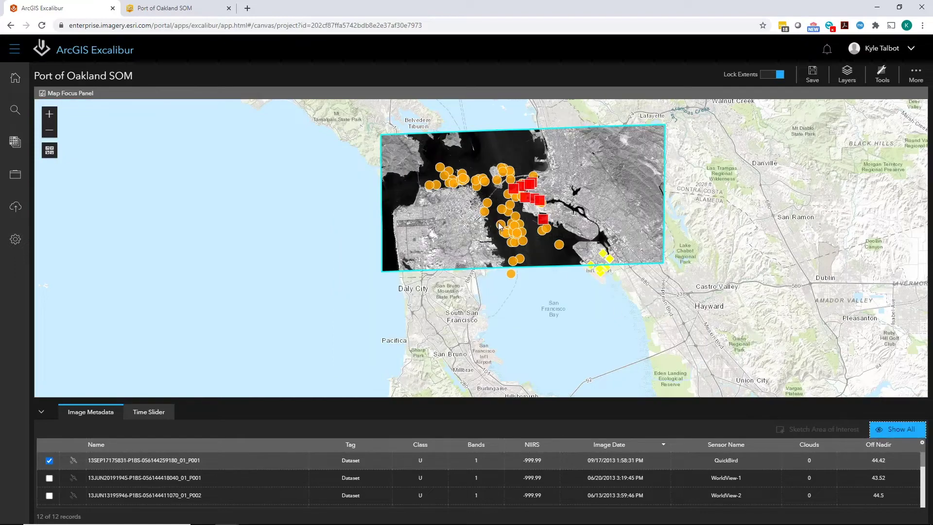
scroll(504, 230, up, 5)
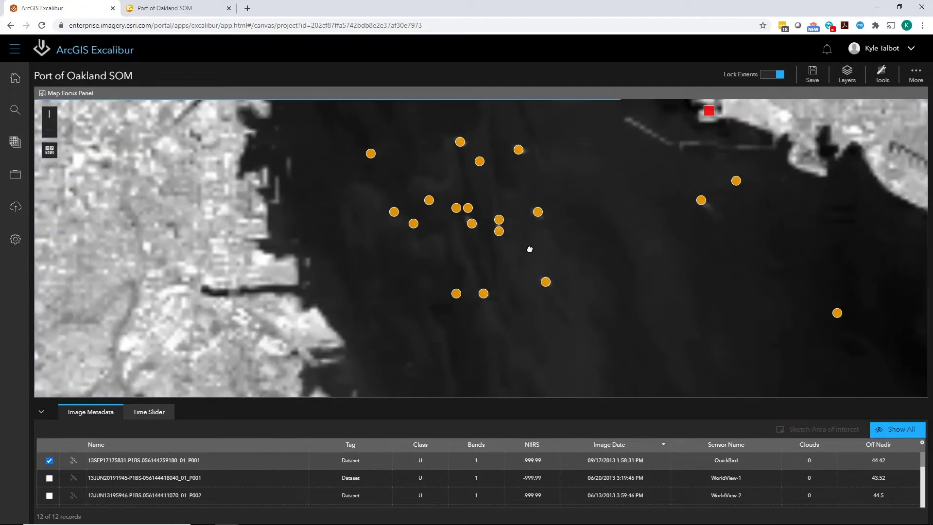
scroll(491, 261, up, 3)
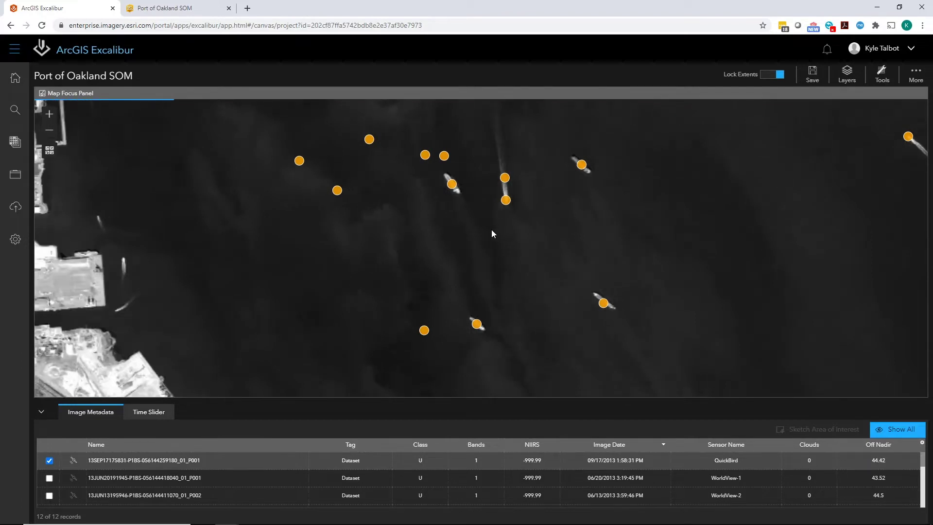
click(452, 184)
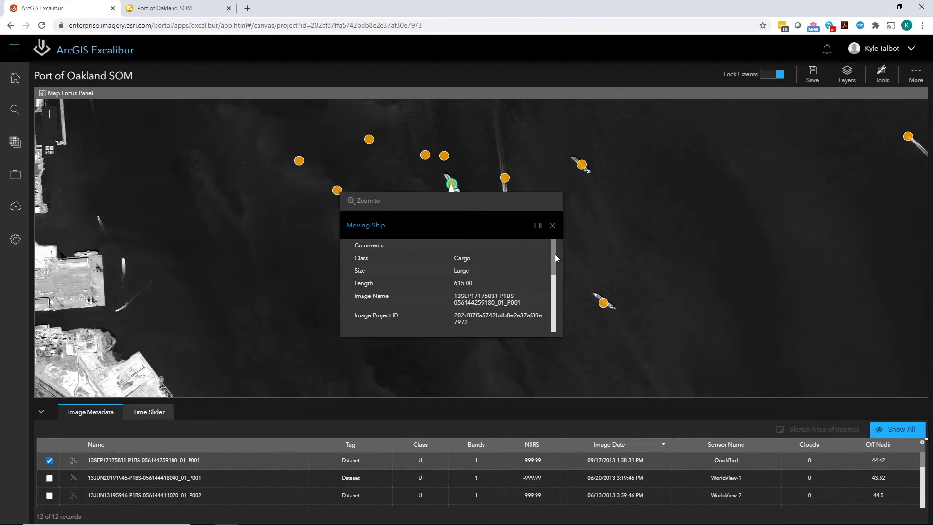
mouse_move(554, 257)
mouse_down()
mouse_move(558, 318)
mouse_move(558, 243)
mouse_up()
click(551, 227)
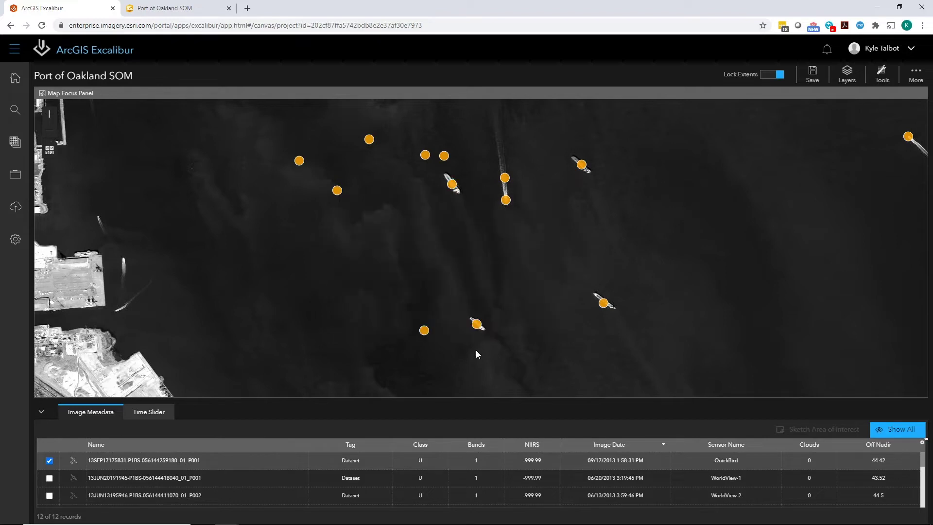
scroll(246, 478, down, 3)
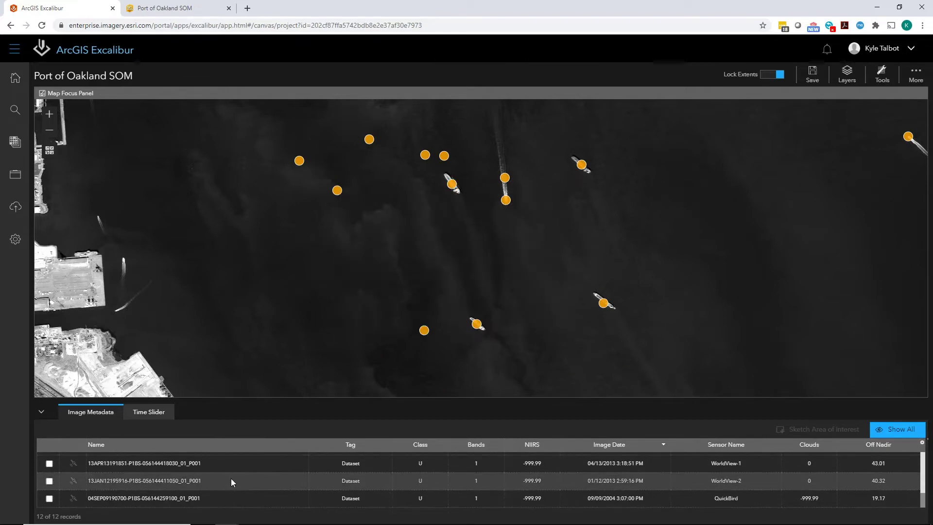
Display the 04/13/2013 WorldView-1 image and launch the Flicker Tool from Tools.
click(50, 464)
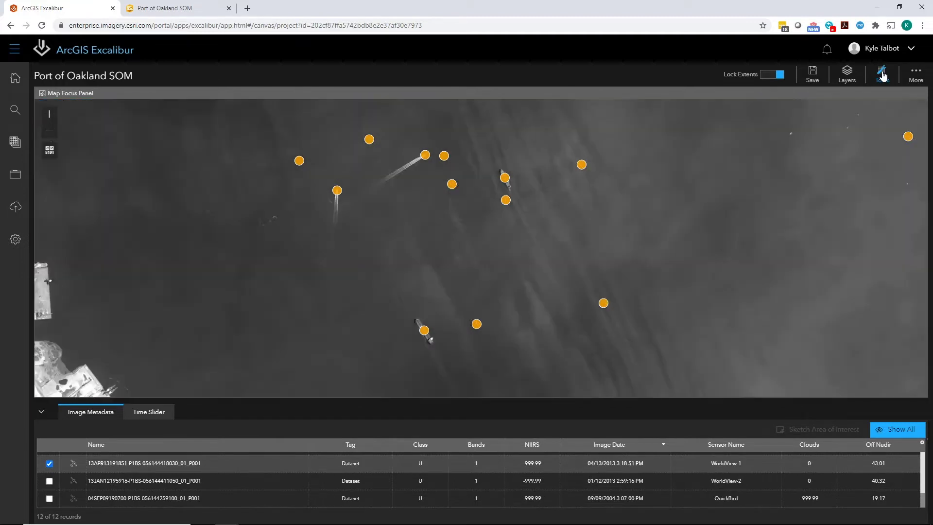
click(882, 75)
click(810, 180)
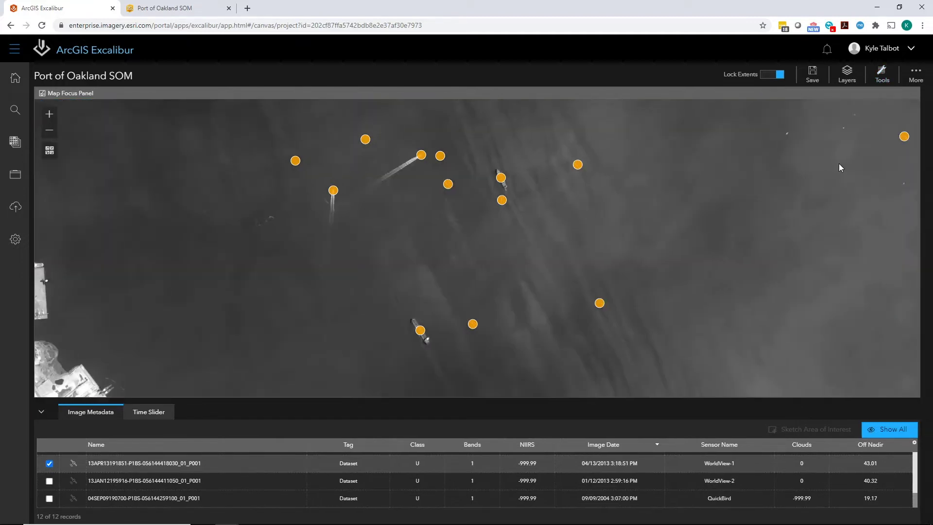
Set QuickBird as primary and the April 2013 image as secondary, rate 2.0 seconds, and apply.
click(867, 170)
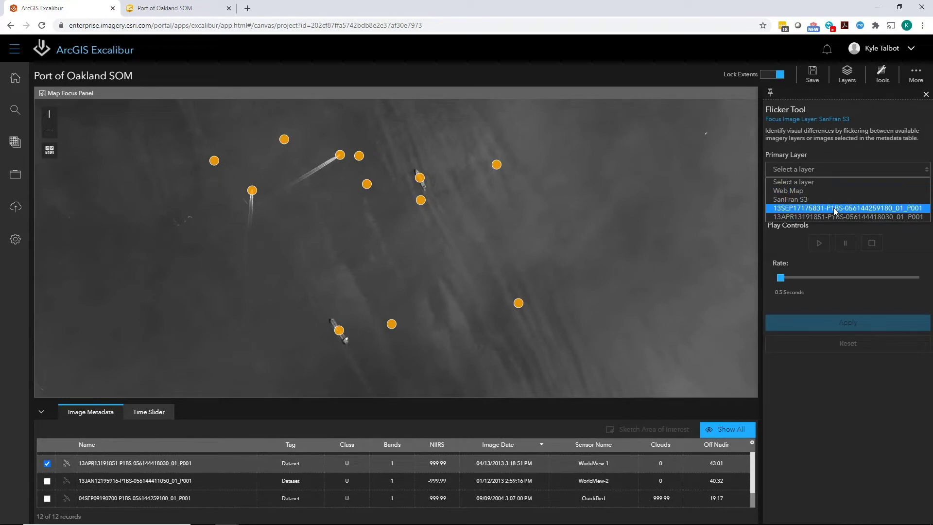
click(833, 208)
click(810, 243)
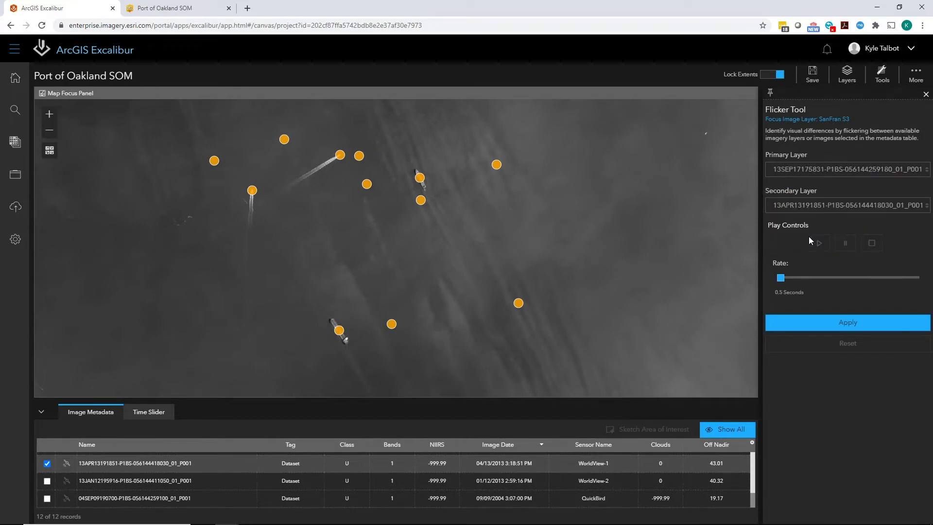
drag(781, 279, 826, 279)
click(846, 325)
Play the flicker between the two scenes, stop it, reset the settings and close the tool.
click(821, 243)
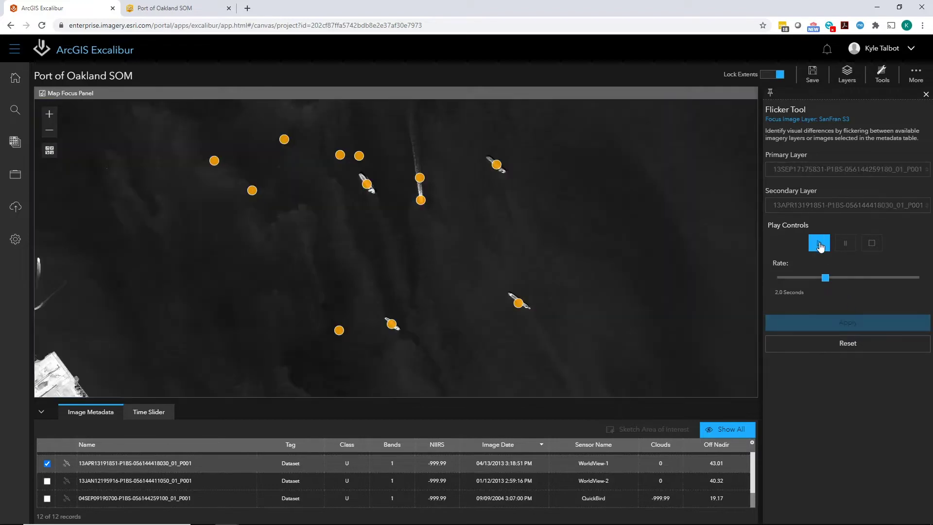
click(820, 243)
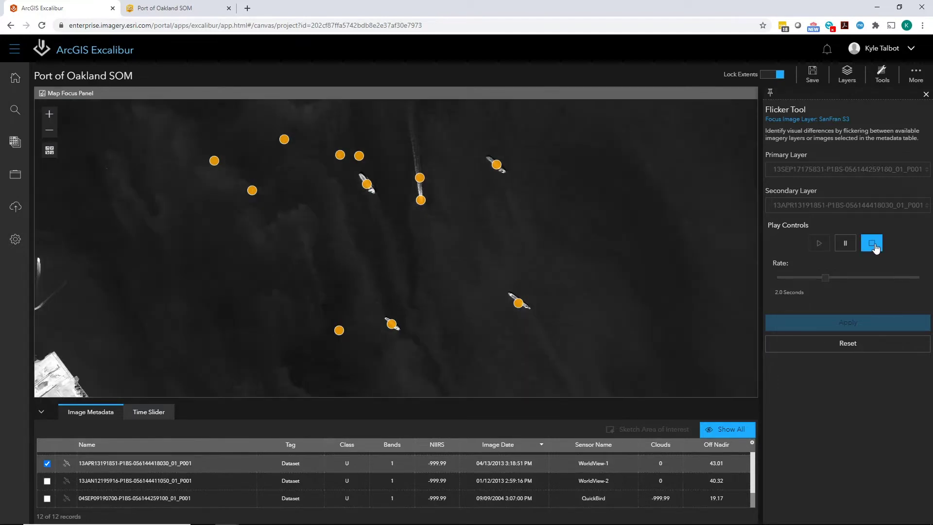
click(871, 243)
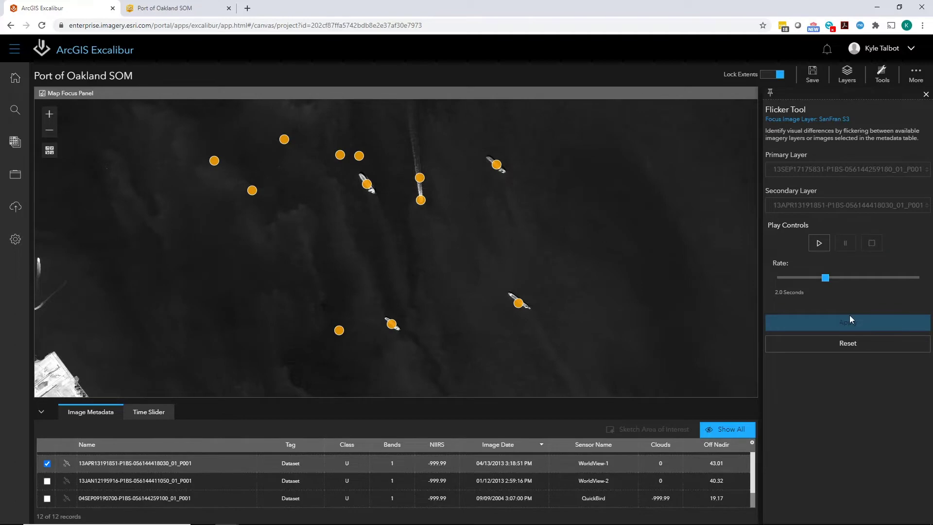
click(841, 348)
click(928, 99)
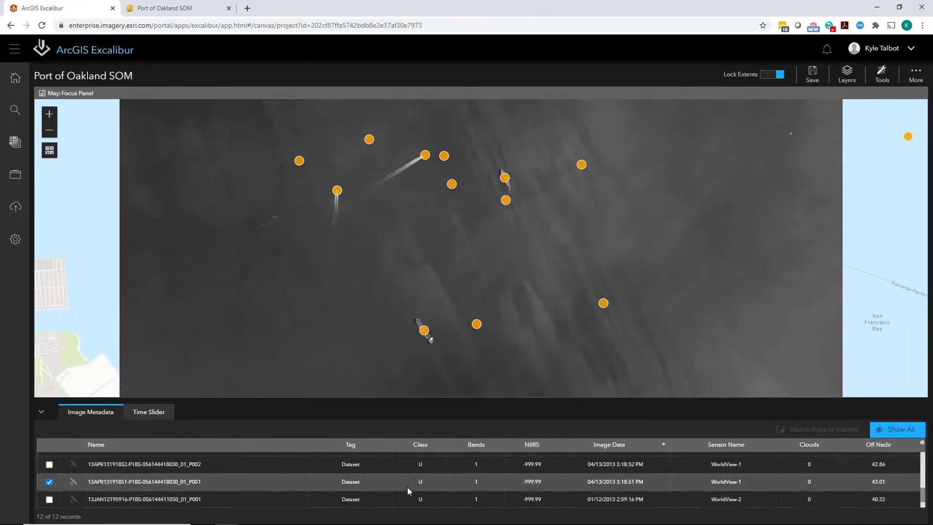
Hide the current image, show the 01/12/2013 WorldView-2 scene and set it as the focus image.
click(49, 461)
click(49, 461)
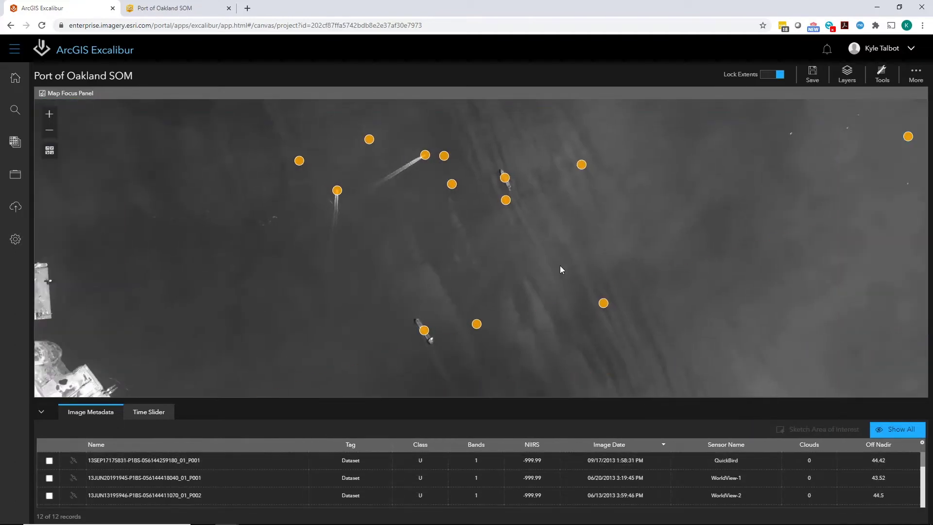
scroll(560, 266, down, 5)
scroll(560, 265, down, 5)
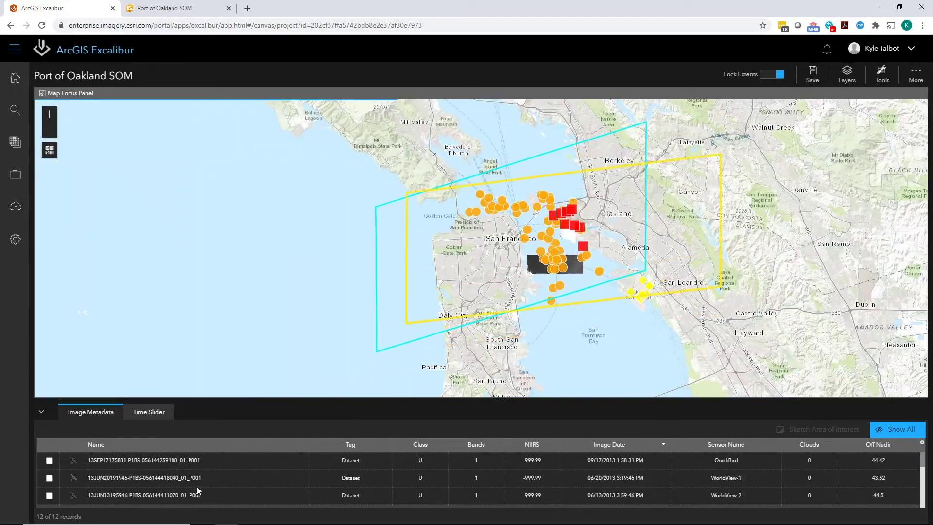
scroll(197, 487, down, 3)
click(49, 481)
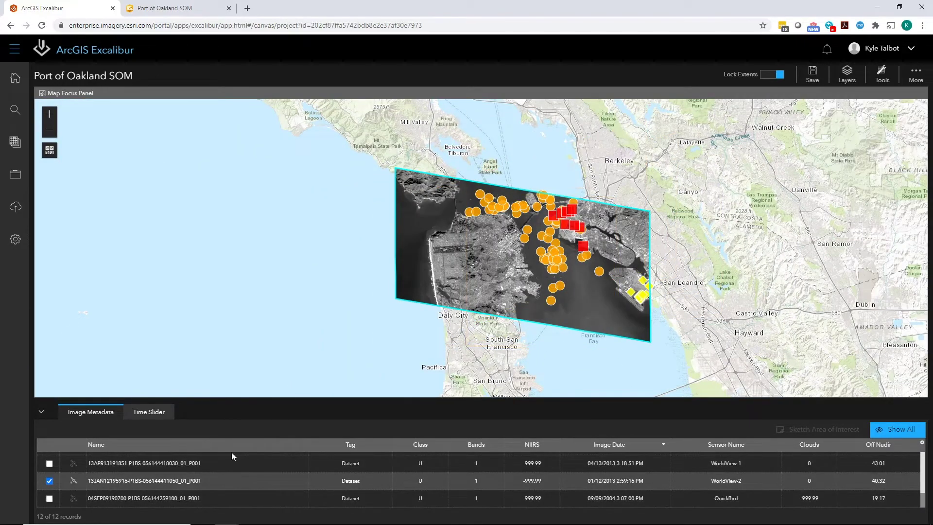
click(73, 483)
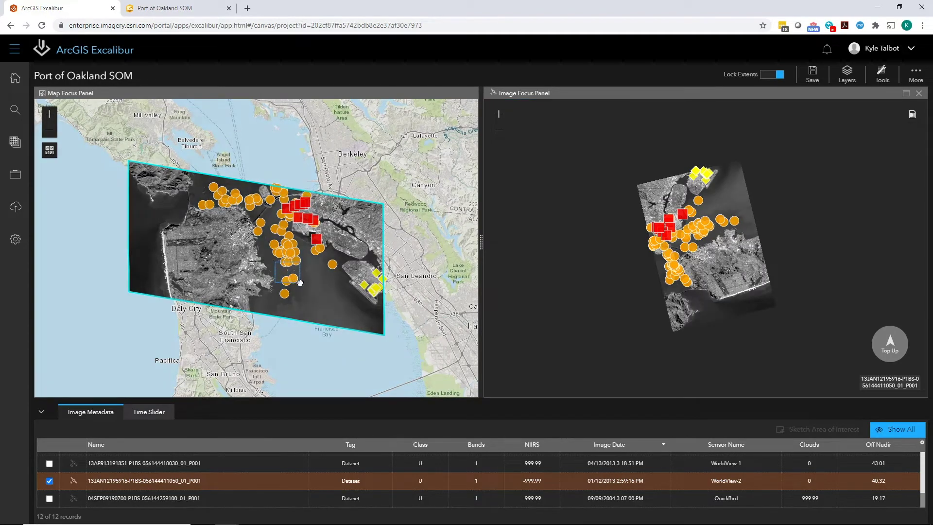
scroll(299, 277, up, 5)
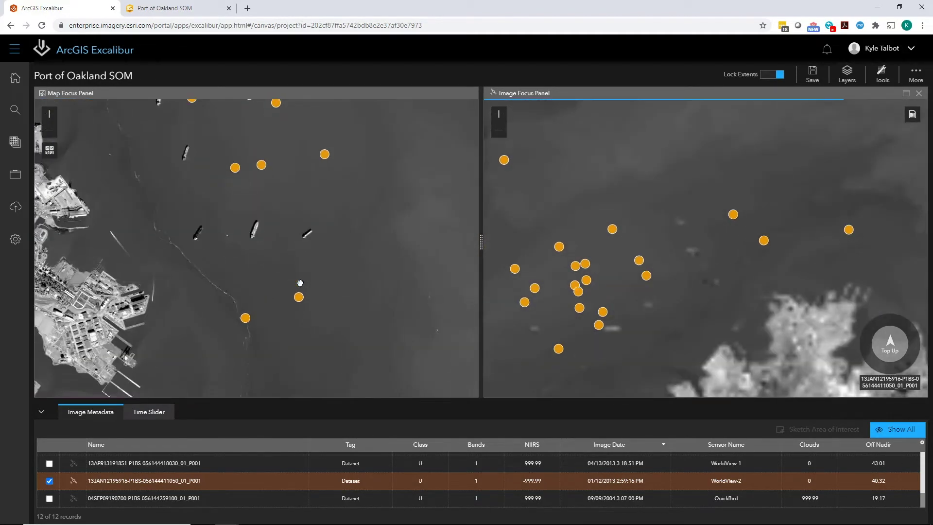
Widen the focus image panel by dragging the splitter left, zooming onto the two ships.
drag(481, 238, 281, 242)
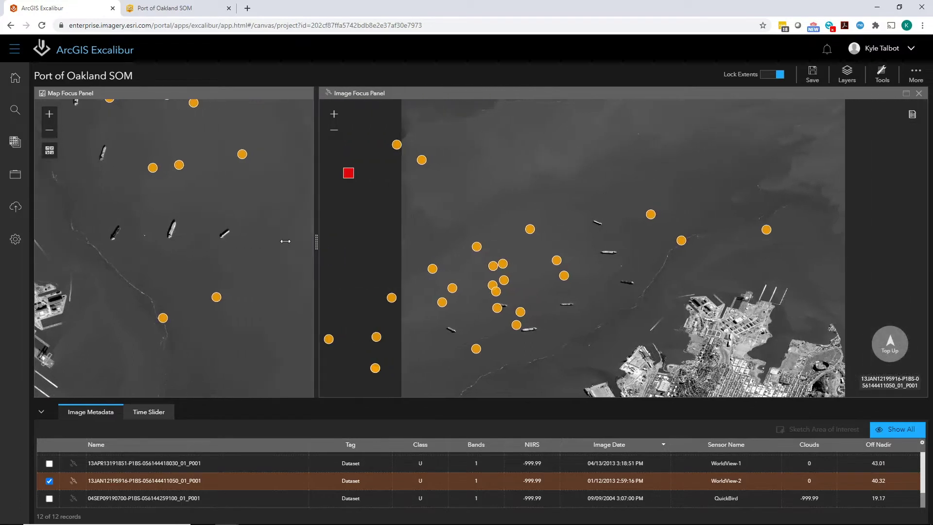
scroll(576, 277, up, 3)
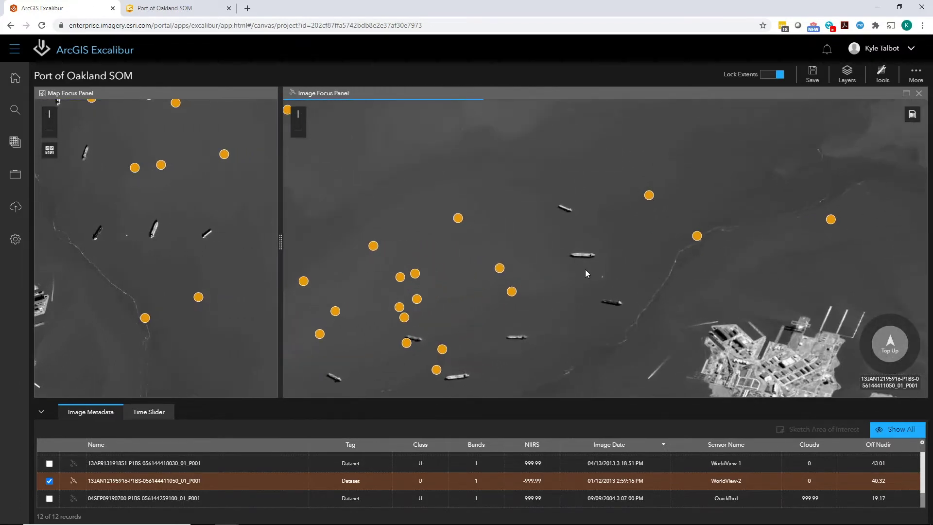
scroll(596, 276, up, 5)
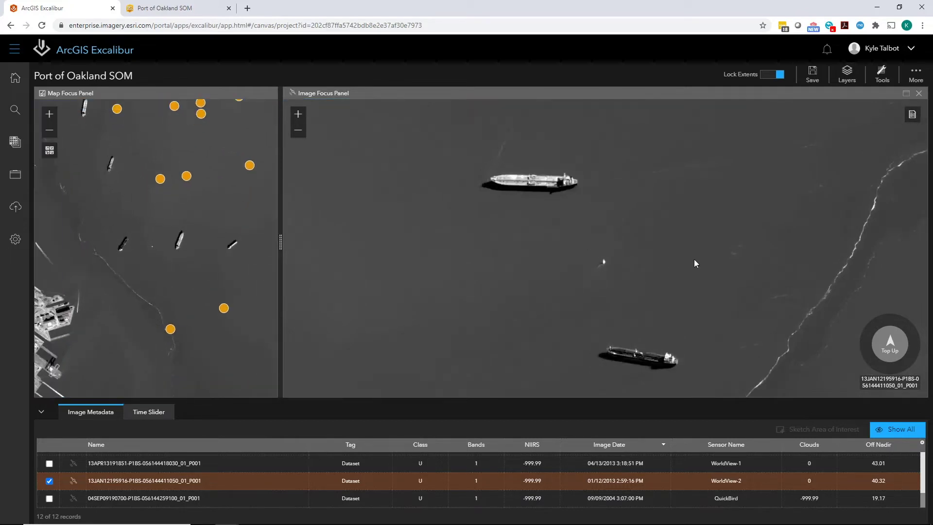
Start the Measurements tool in Distance mode with units set to Feet.
click(884, 79)
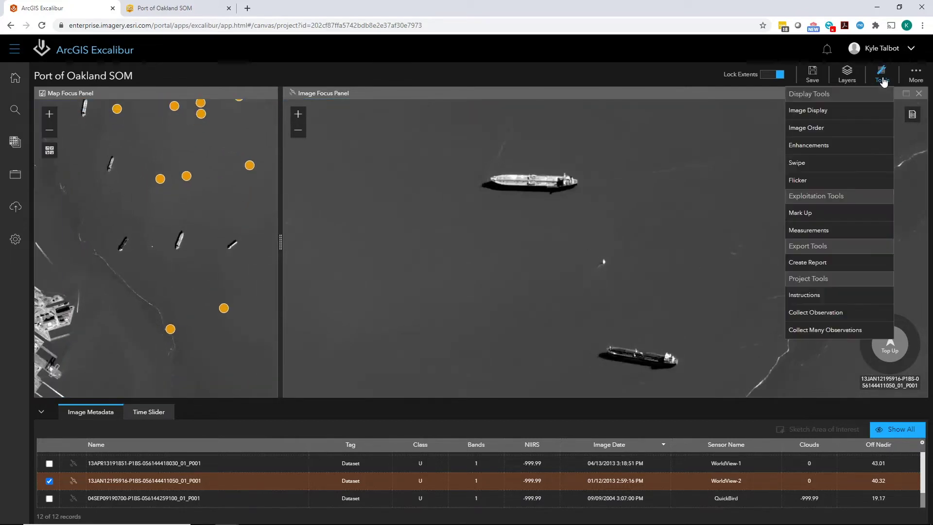
click(820, 229)
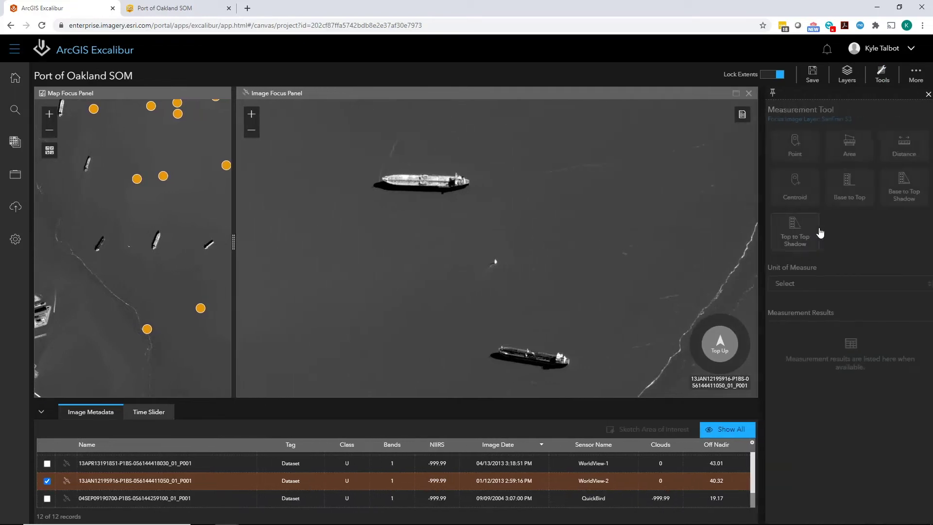
click(902, 146)
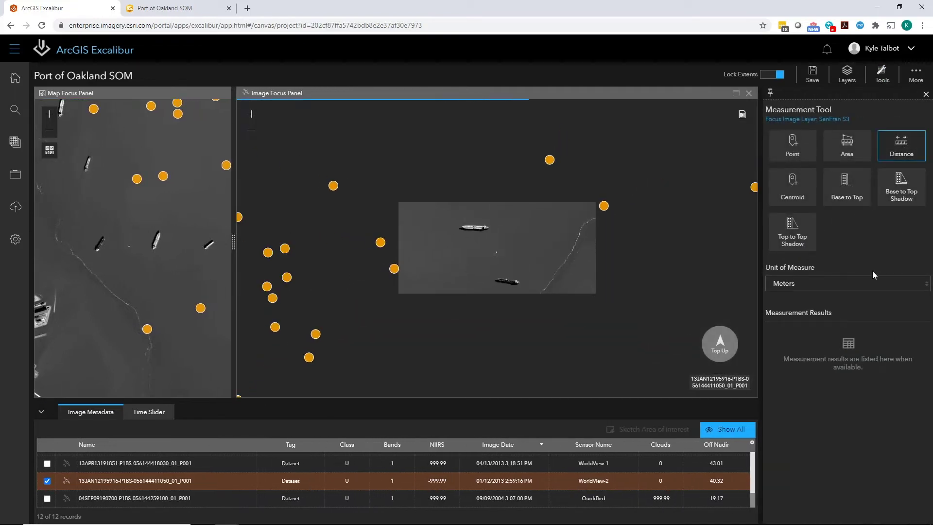
click(865, 286)
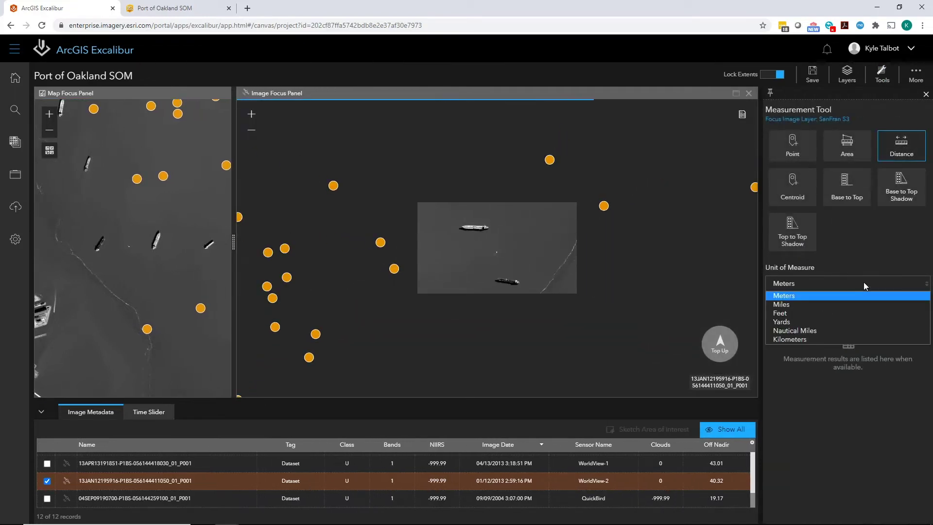
click(807, 314)
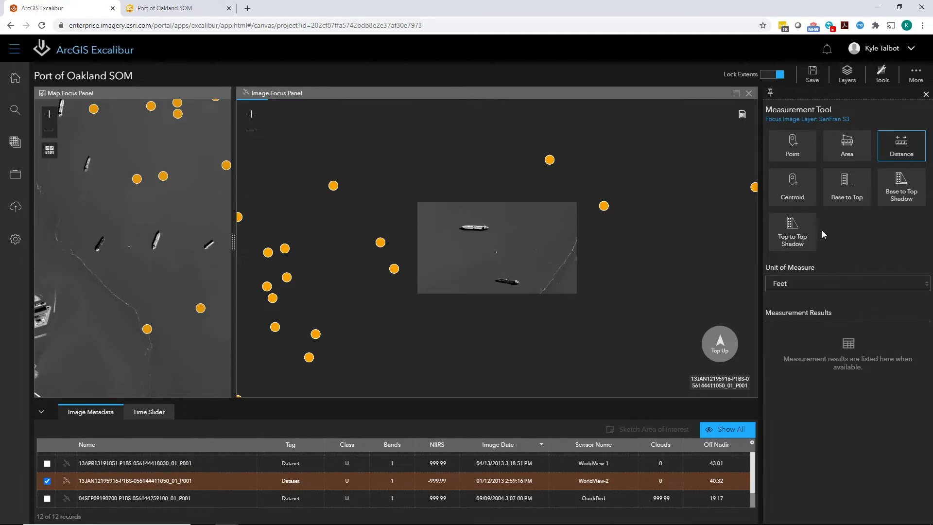
scroll(499, 257, up, 5)
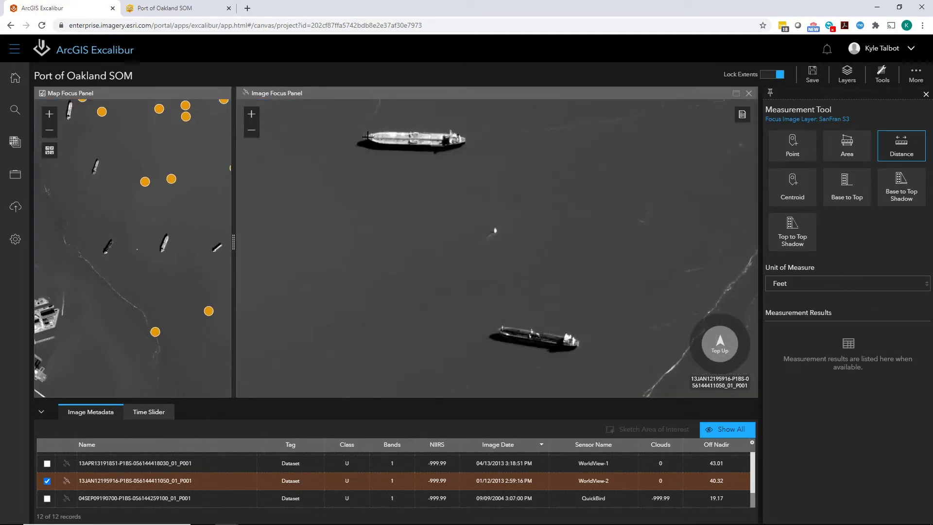
Measure the upper ship end to end, yielding 884 feet.
click(368, 135)
double_click(463, 139)
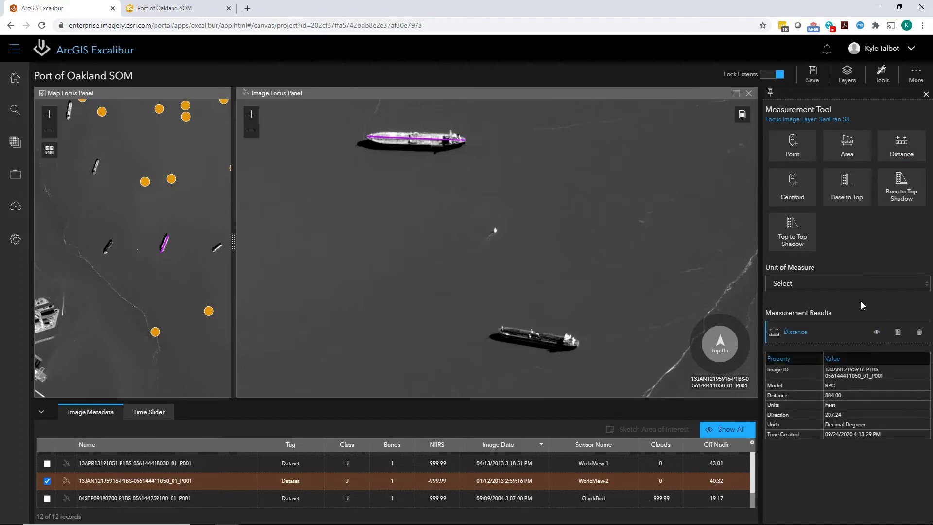
Keep Feet as the unit and measure the lower ship stern to bow at about 733 feet.
click(901, 145)
click(808, 285)
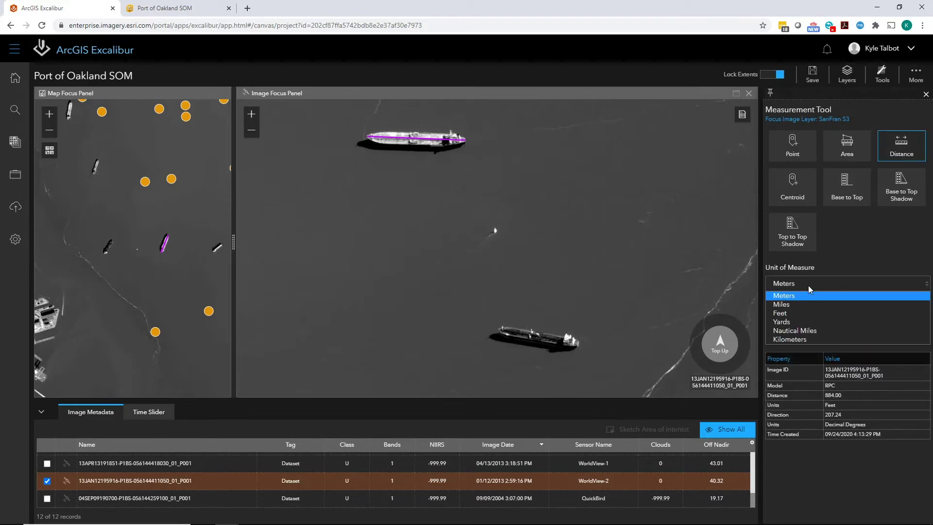
click(780, 313)
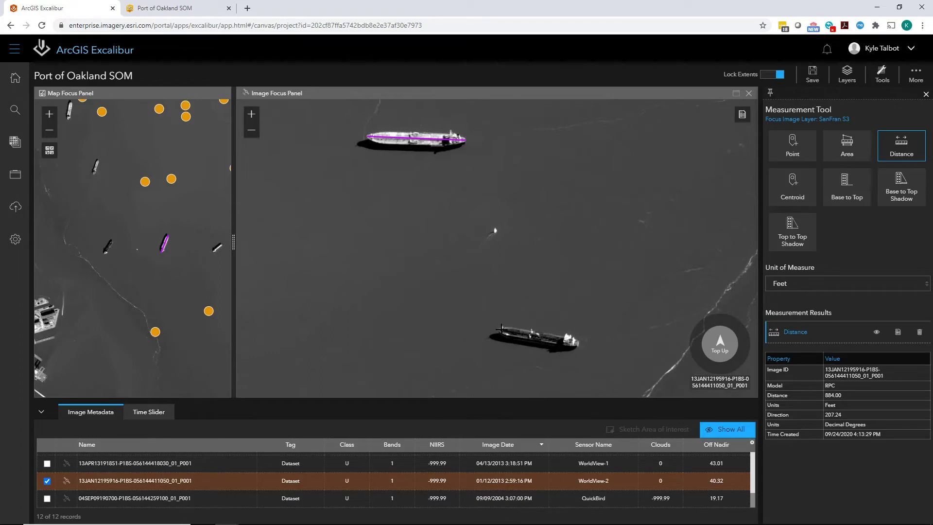
click(500, 329)
double_click(579, 341)
Hide both ship measurement lines from the image.
click(877, 333)
click(877, 354)
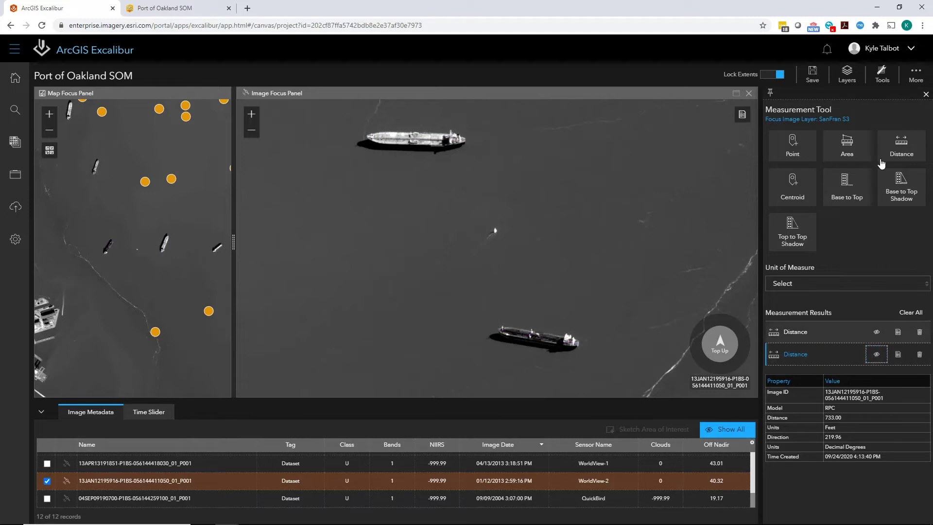
click(883, 77)
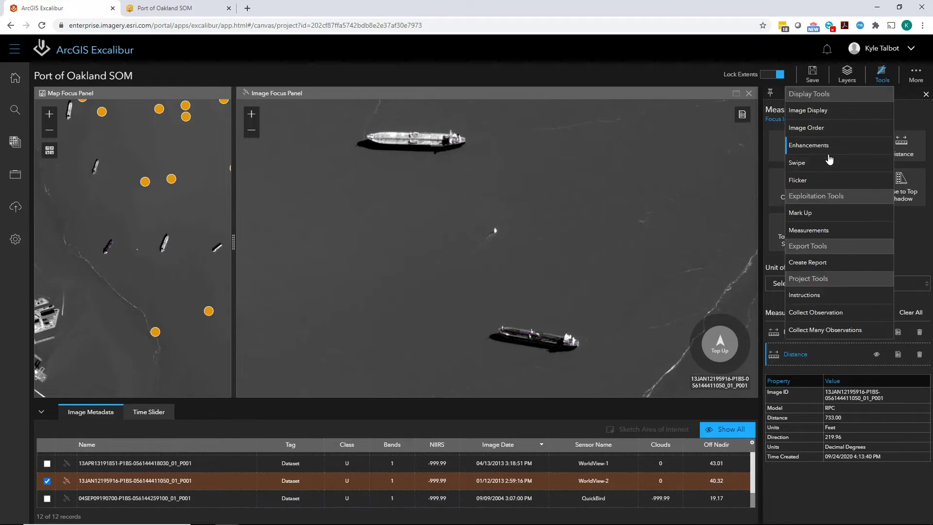
Start Collect Observation with a Moving_Ship new feature placed on the upper ship.
click(816, 312)
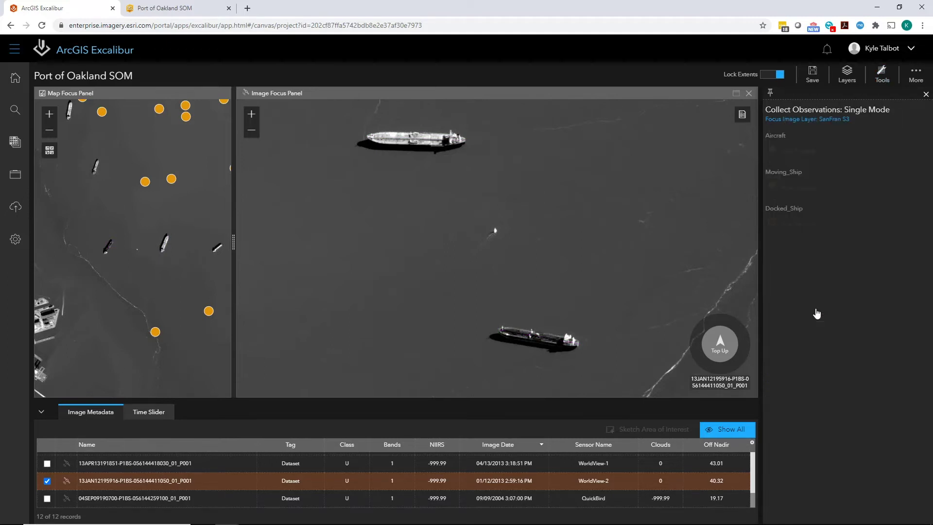
click(811, 189)
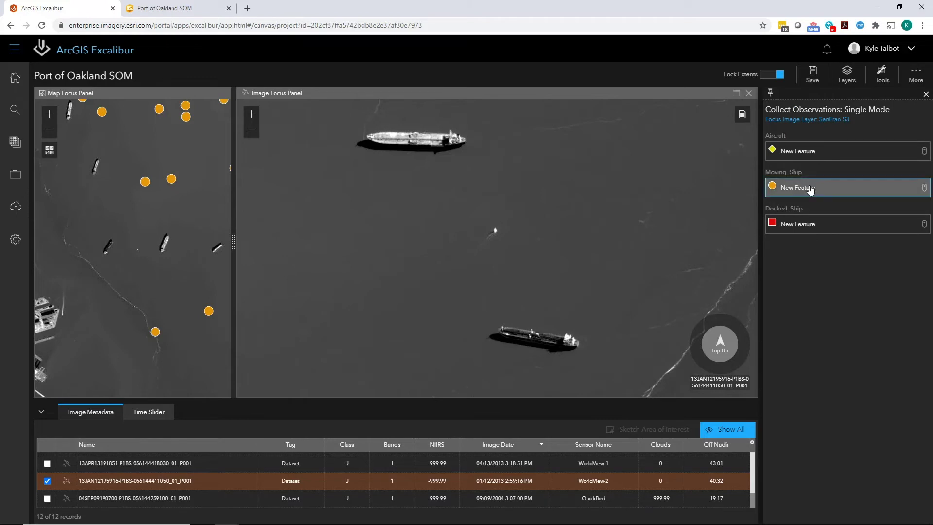
click(413, 139)
Set Class Cargo and Size Large, and review the auto-populated length fields.
click(868, 205)
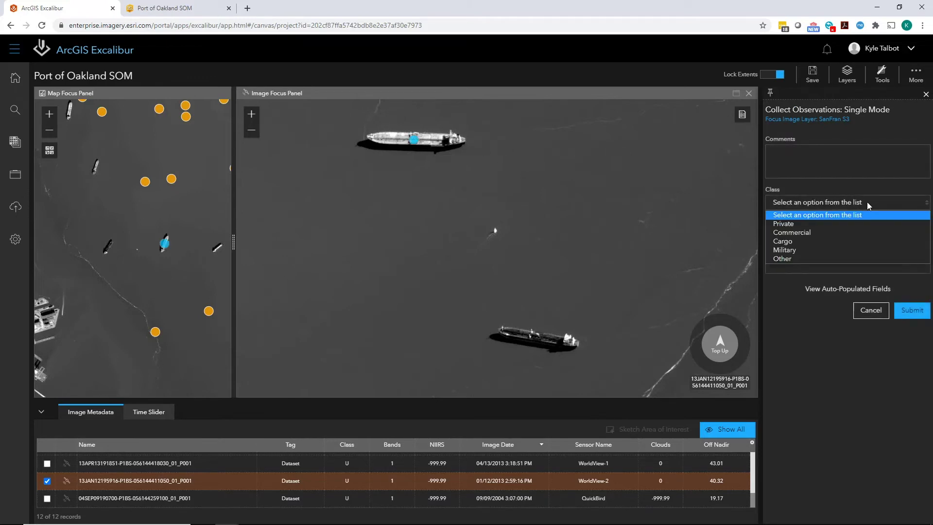
click(831, 241)
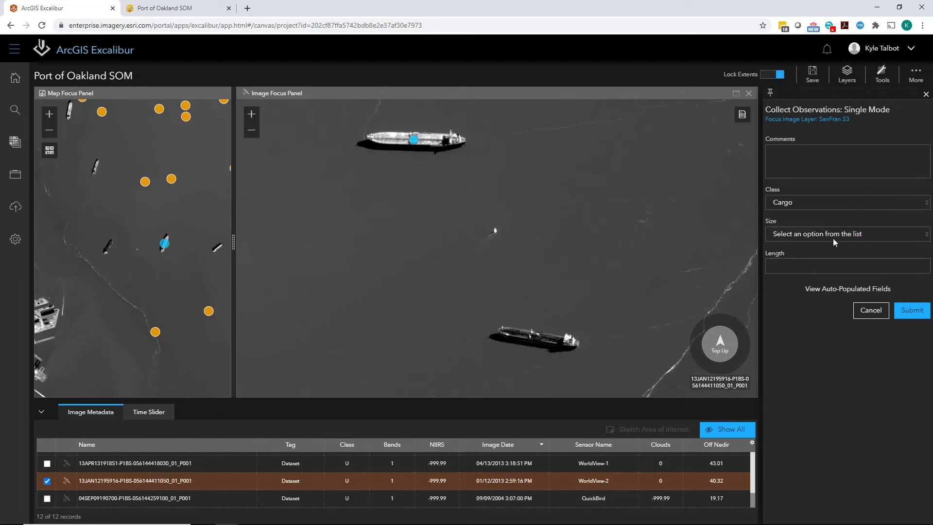
click(841, 237)
click(813, 272)
click(847, 289)
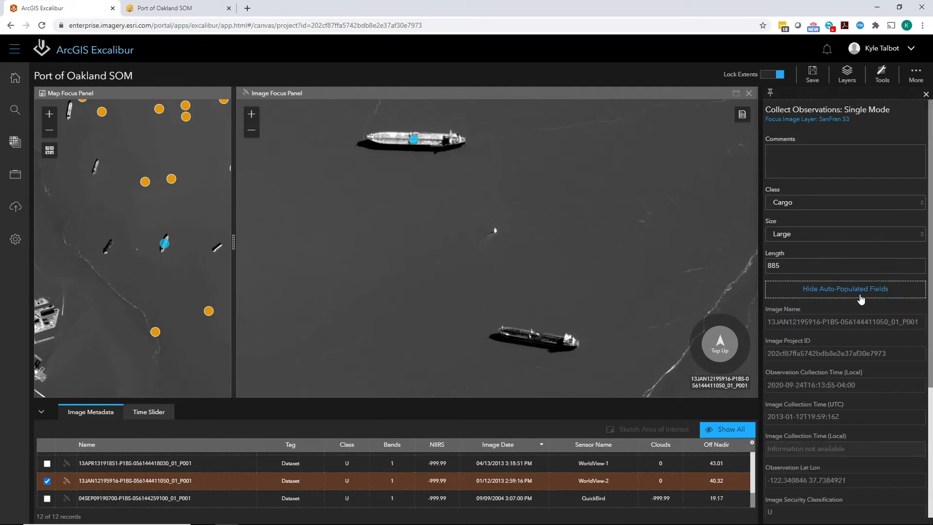
mouse_move(930, 310)
mouse_down()
mouse_move(928, 451)
mouse_move(929, 109)
mouse_up()
click(881, 292)
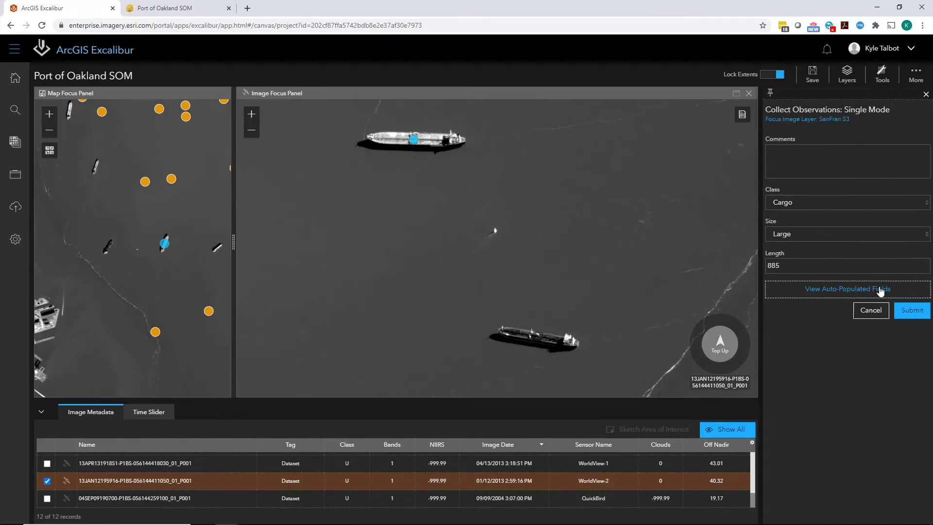
Submit the 885-foot cargo ship observation and switch to the live dashboard.
click(910, 312)
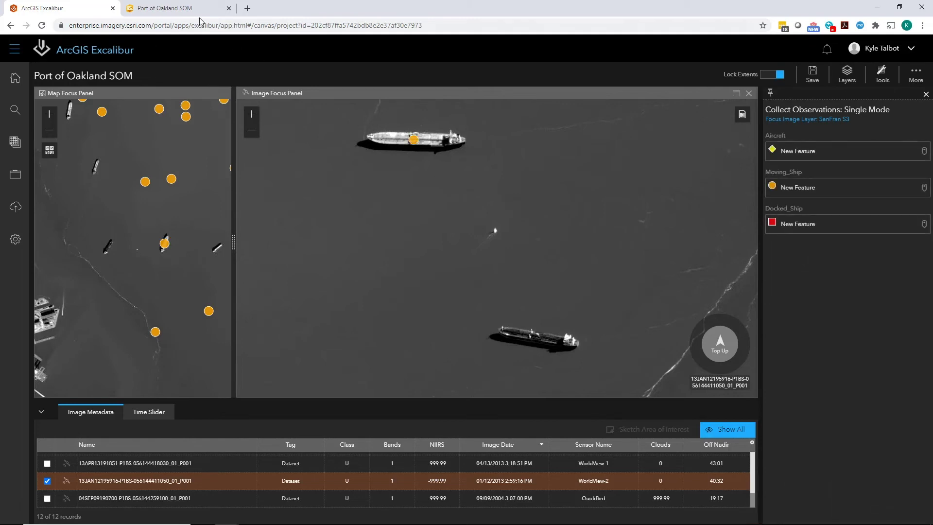
click(165, 8)
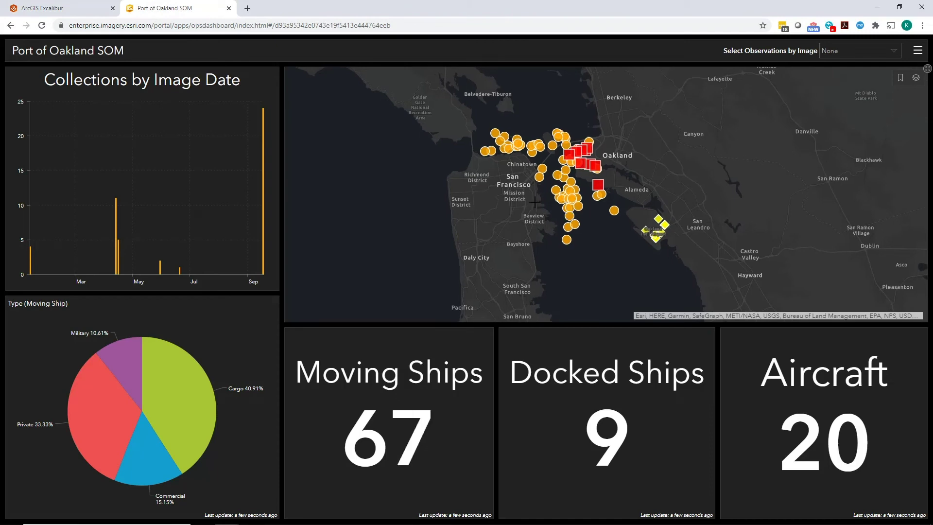
Zoom and pan the dashboard map into the bay with the observed ships, then return to Excalibur.
shift+drag(533, 197, 602, 257)
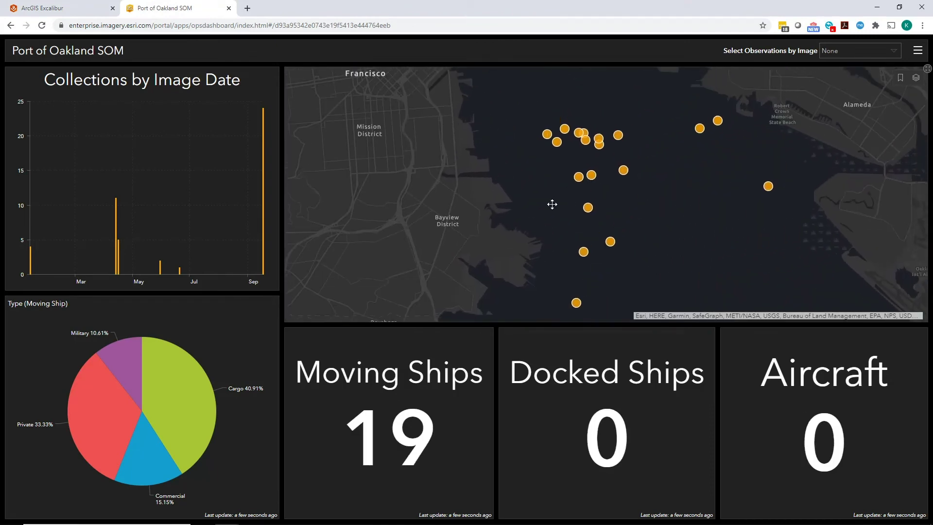
drag(552, 204, 553, 223)
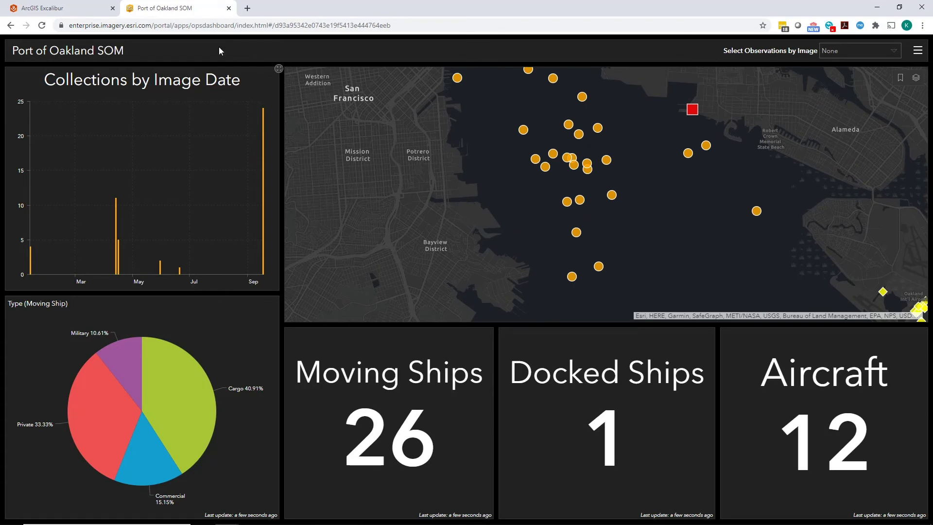
click(44, 8)
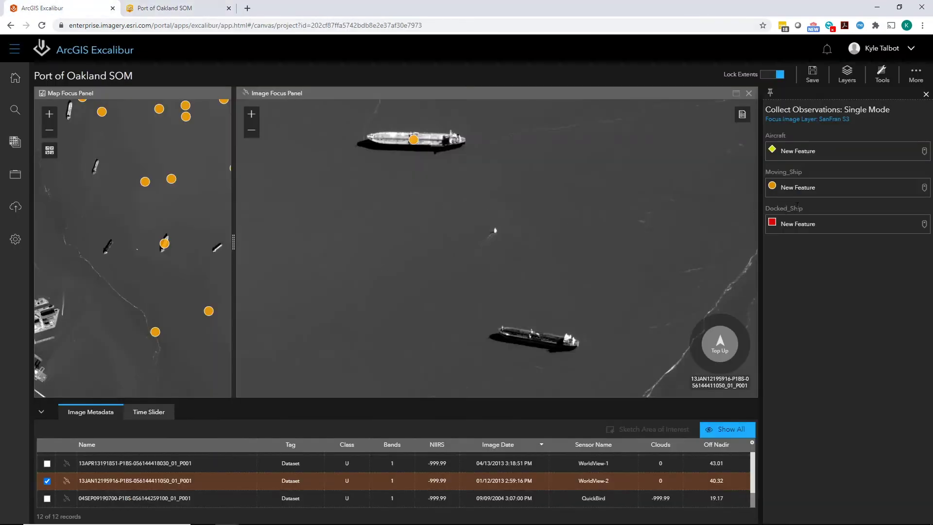
Submit the lower ship as a Moving_Ship observation: class Cargo, size Large, length 735.
click(802, 187)
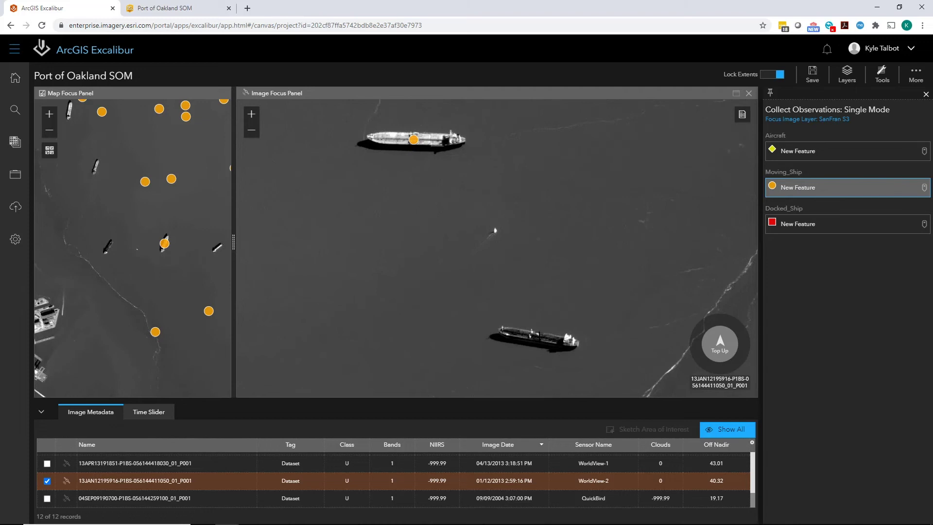
click(539, 338)
click(840, 207)
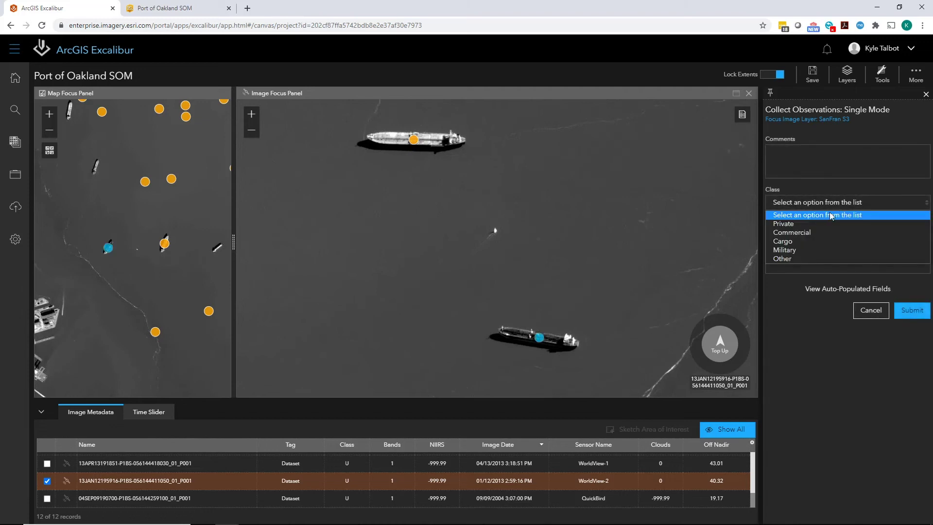
click(802, 242)
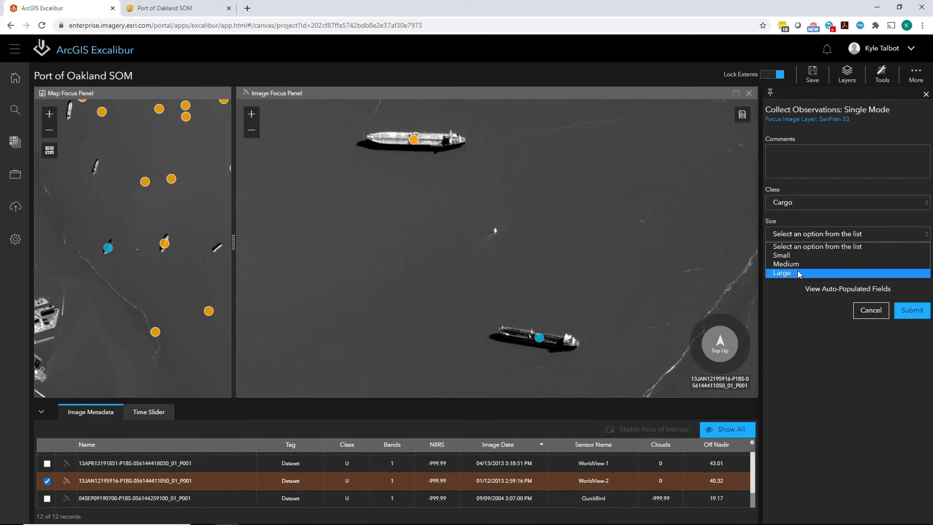
click(784, 273)
click(803, 266)
text(73)
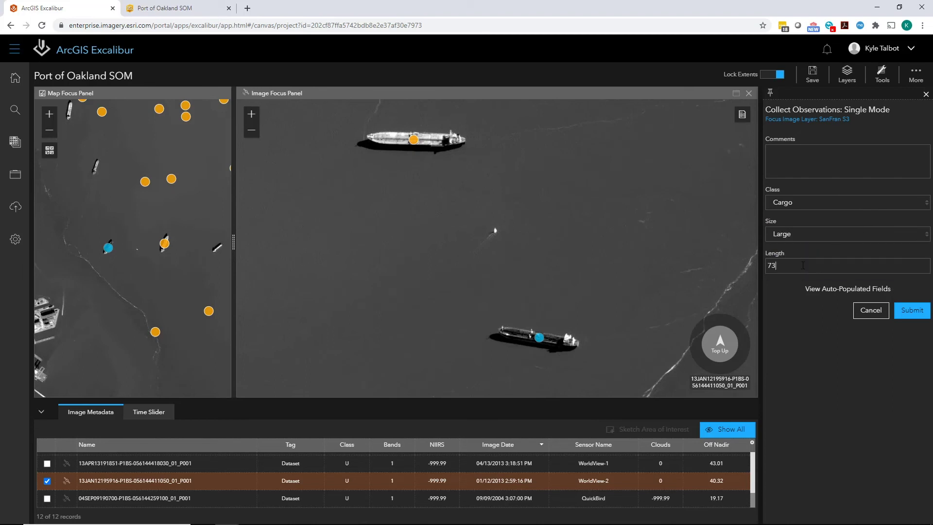
text(5)
click(910, 312)
Check the live dashboard, where the moving-ship count rises to 27.
click(164, 9)
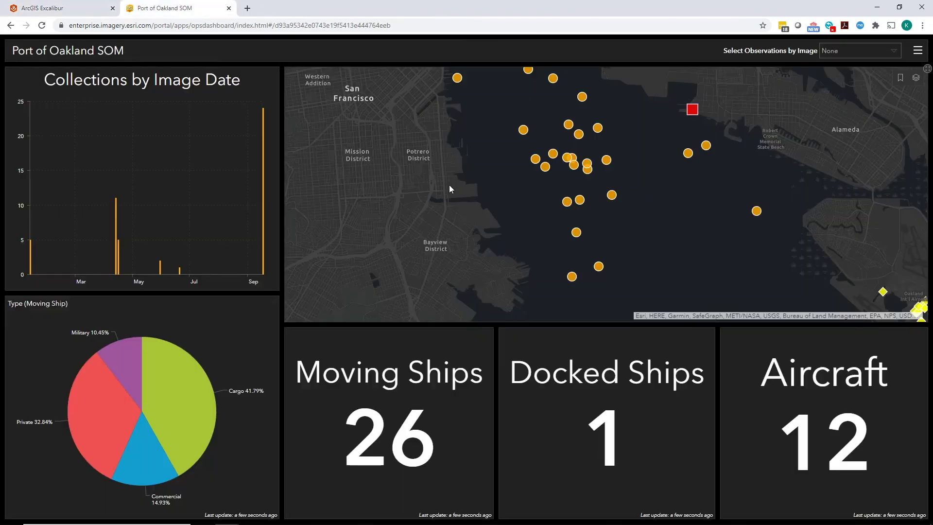
drag(507, 212, 496, 211)
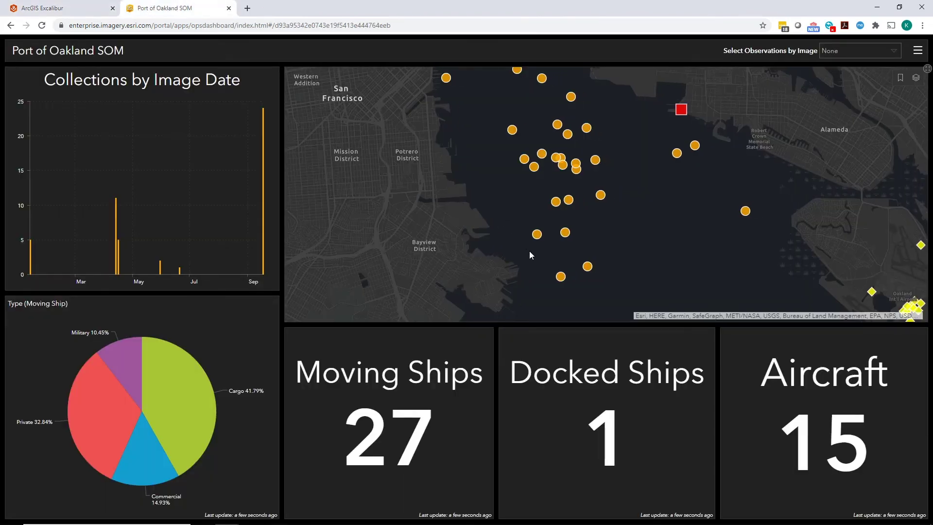